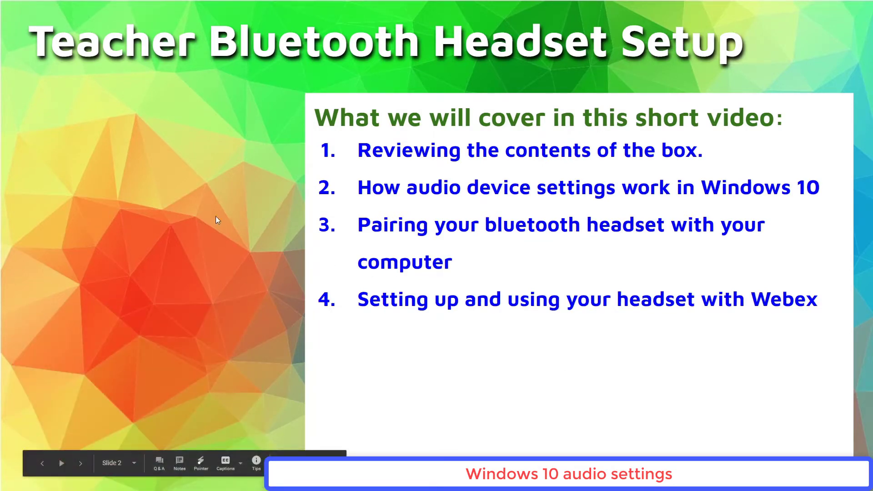
# Step: Advance past the overview slide and exit the Google Slides slideshow
pyautogui.click(207, 209)
pyautogui.press('Escape')
# Step: Minimize Chrome, review the taskbar playback device list, and open the Sound settings page
pyautogui.click(821, 7)
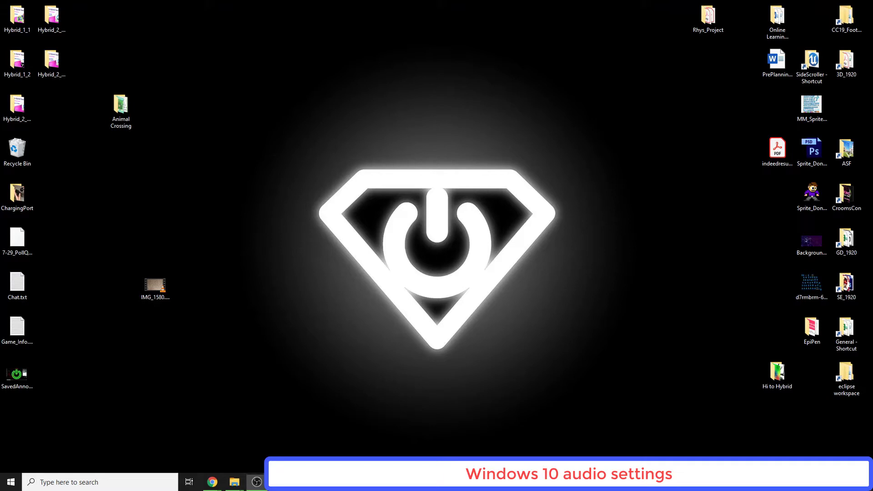
pyautogui.click(814, 482)
pyautogui.click(814, 436)
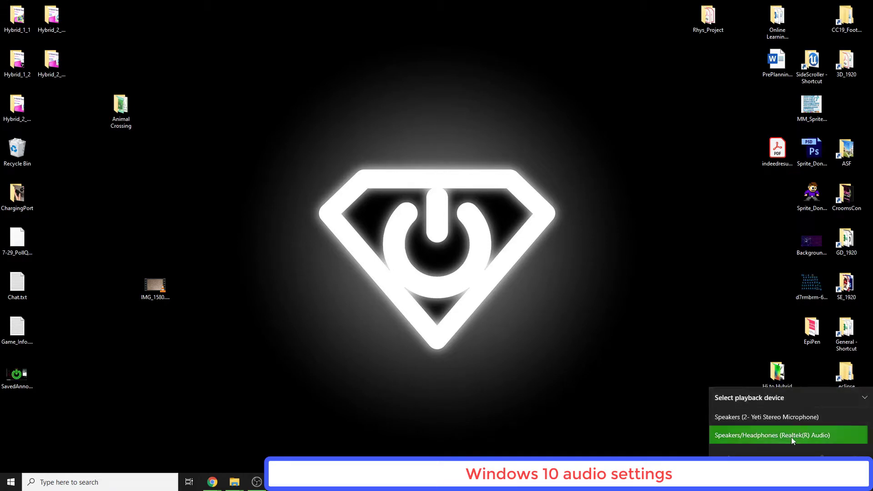
pyautogui.rightClick(814, 483)
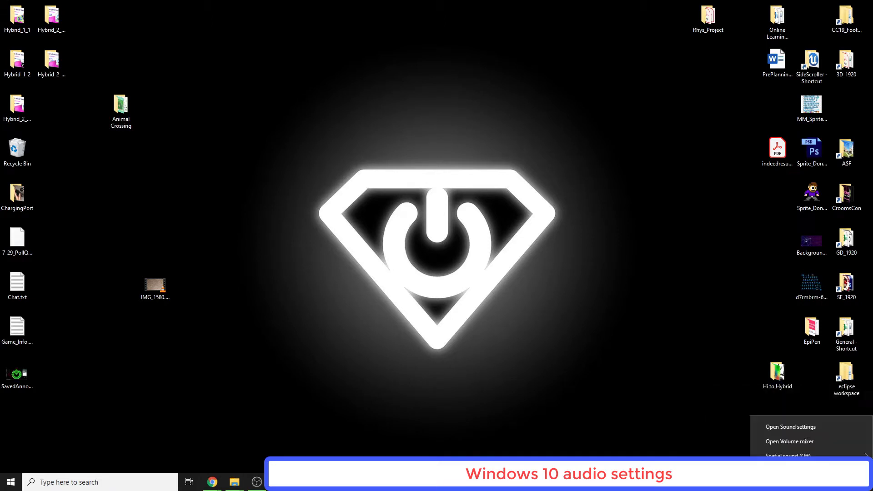
pyautogui.click(804, 430)
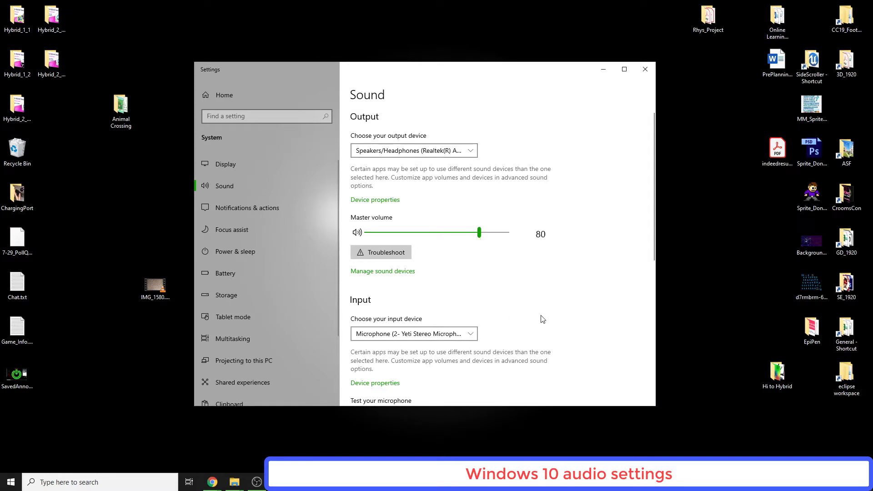
pyautogui.scroll(-2, 456, 270)
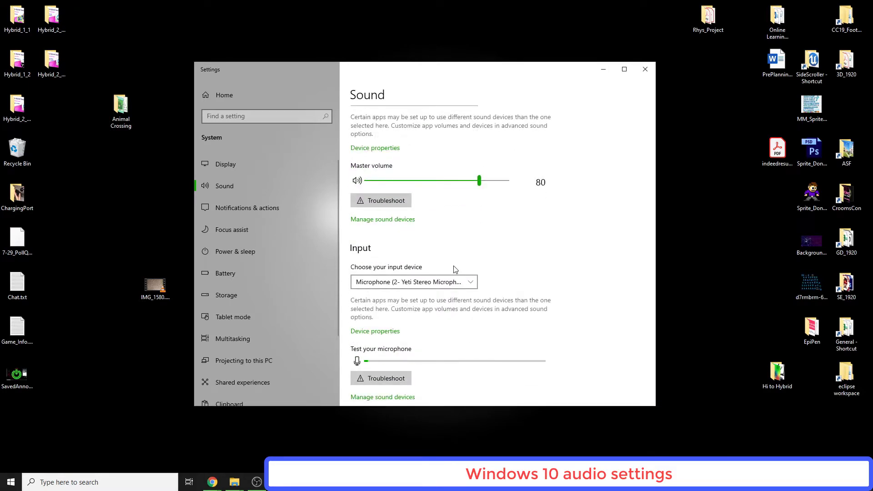
pyautogui.scroll(-5, 455, 270)
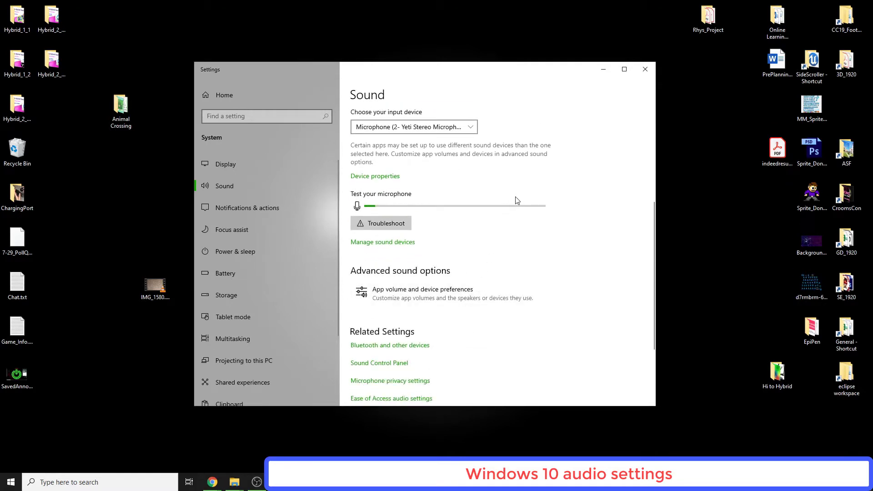
pyautogui.scroll(8, 497, 234)
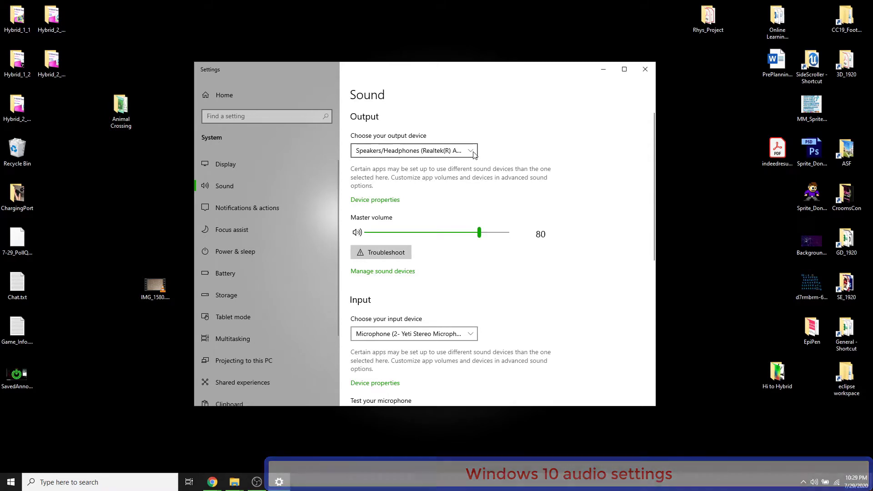
pyautogui.click(474, 152)
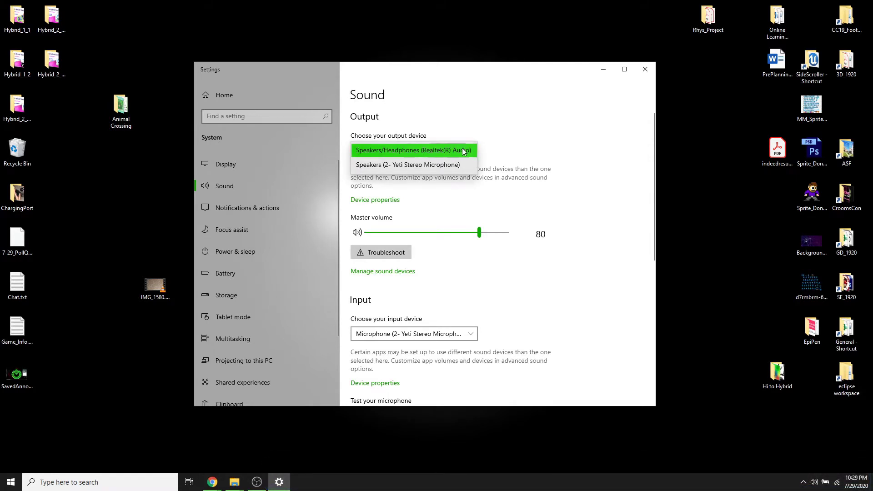
pyautogui.click(260, 129)
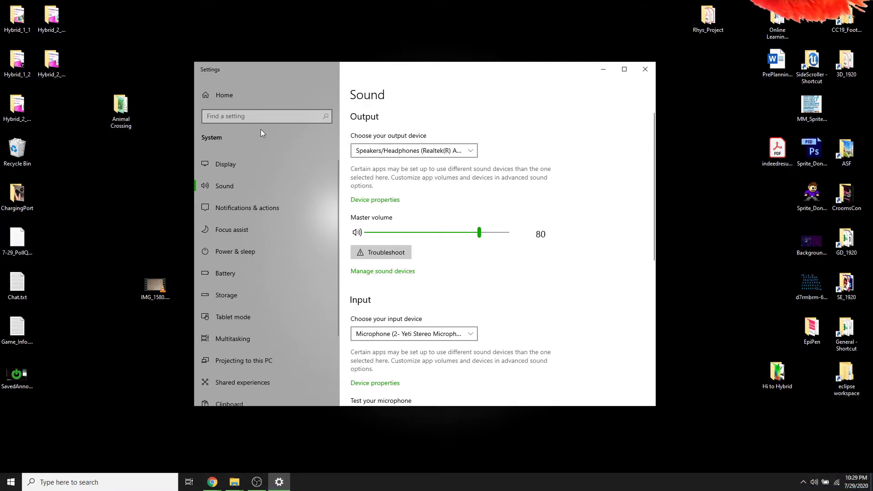
pyautogui.click(225, 118)
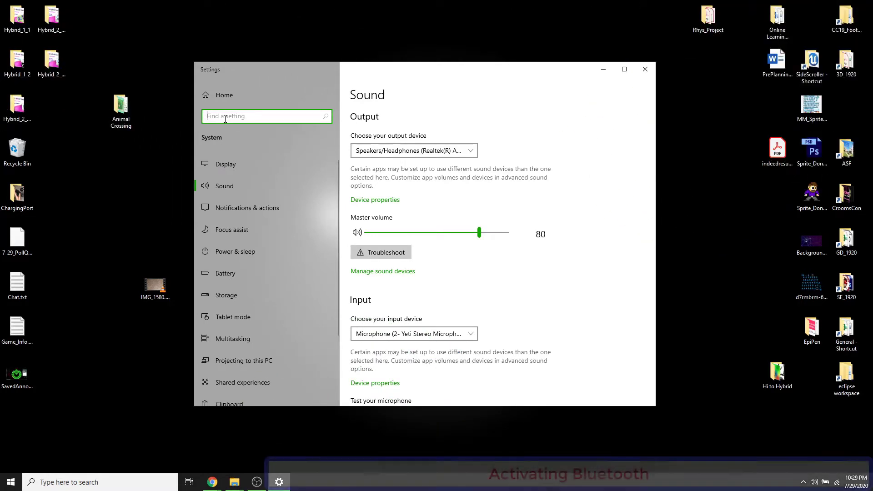
# Step: Search 'blue' in Settings and go to Bluetooth and other devices settings
pyautogui.write('ue')
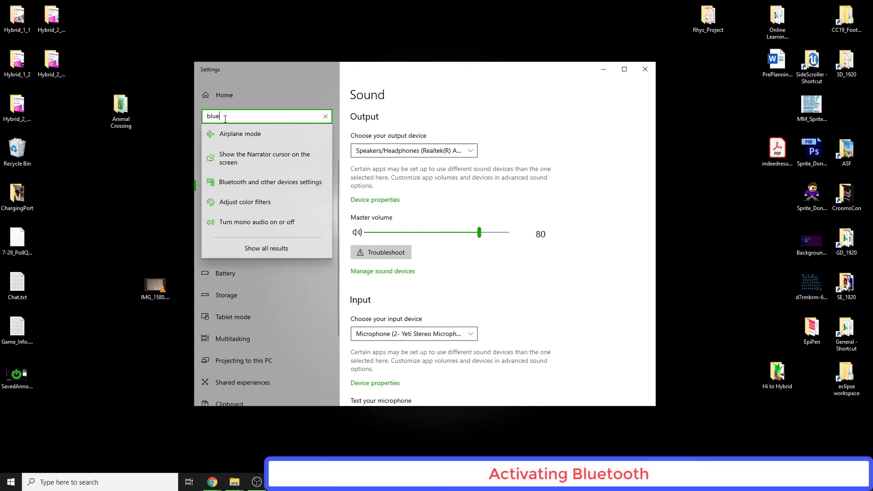
pyautogui.click(229, 182)
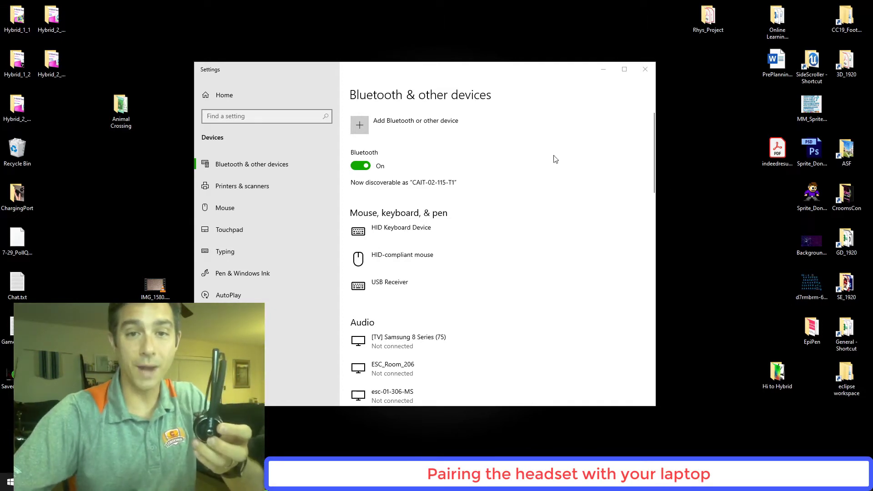
# Step: Add the BH-M9A headset as a new Bluetooth device, then close Settings
pyautogui.click(362, 126)
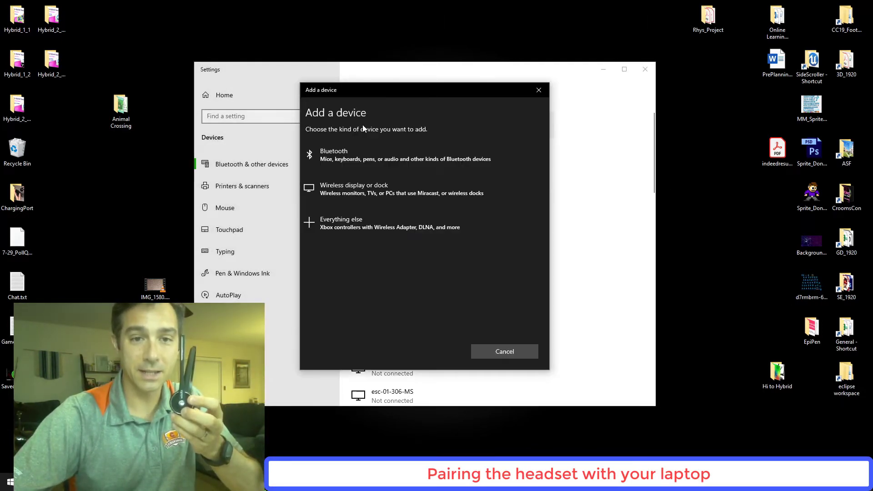
pyautogui.click(340, 157)
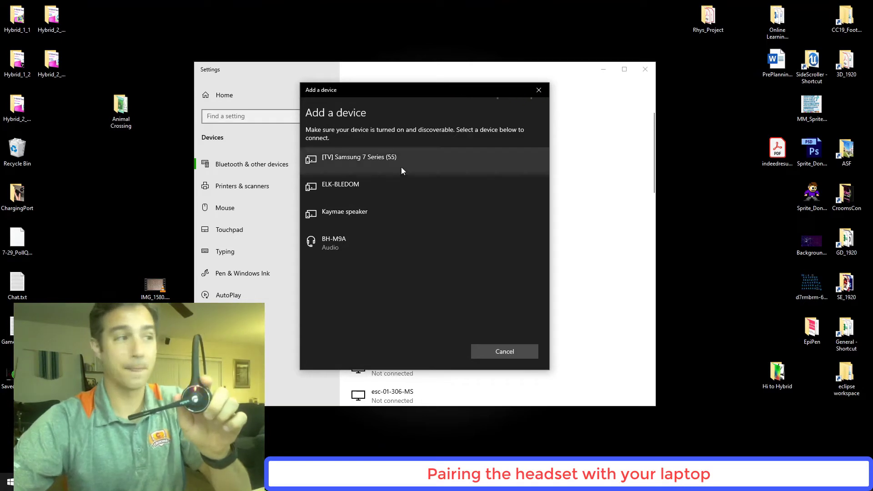
pyautogui.click(377, 251)
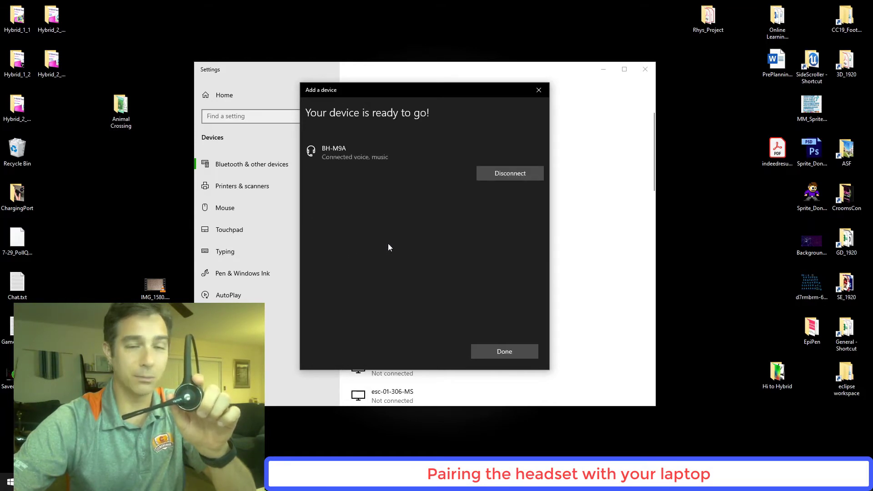
pyautogui.click(522, 353)
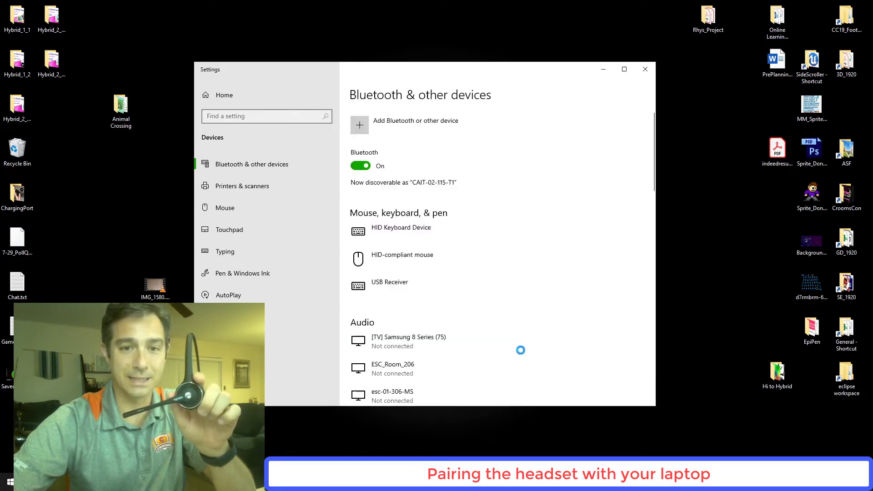
pyautogui.scroll(-4, 552, 193)
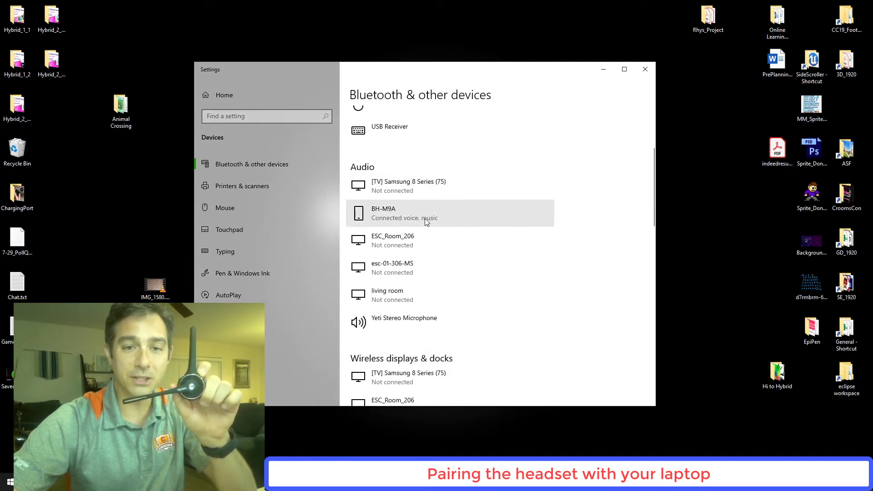
pyautogui.click(646, 70)
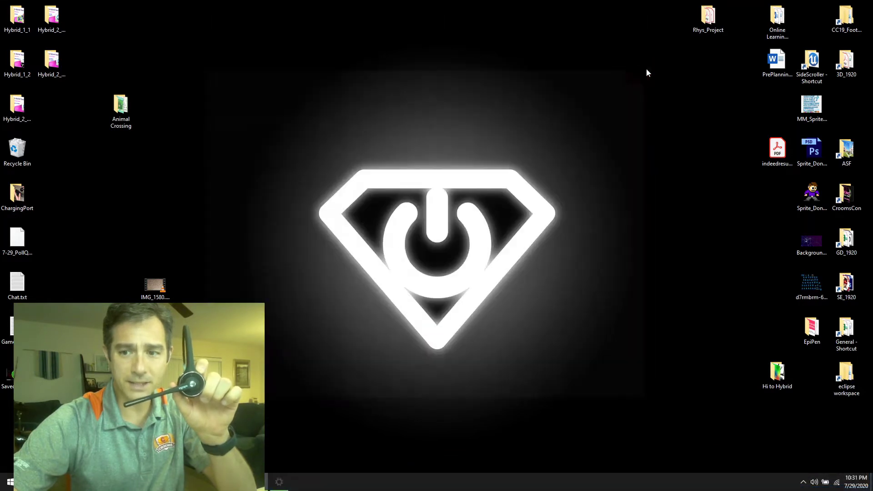
# Step: Check that BH-M9A is listed under playback devices, then show the hidden tray icons
pyautogui.click(817, 486)
pyautogui.click(865, 439)
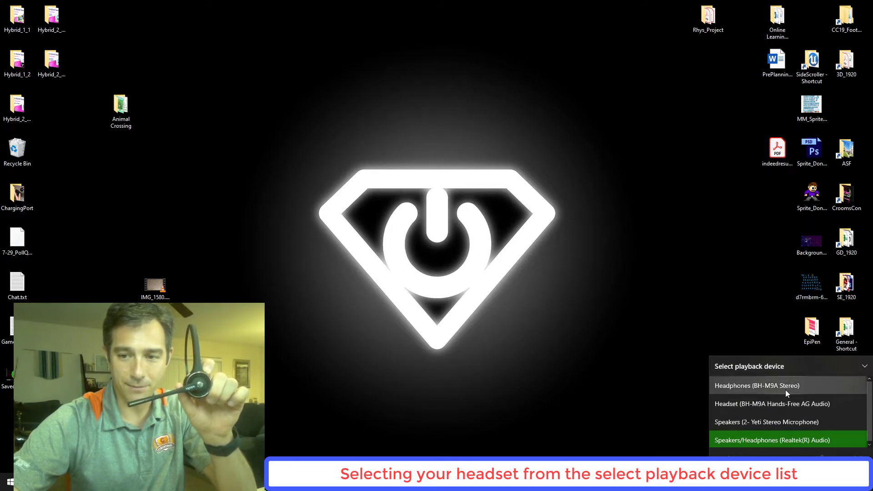
pyautogui.click(699, 393)
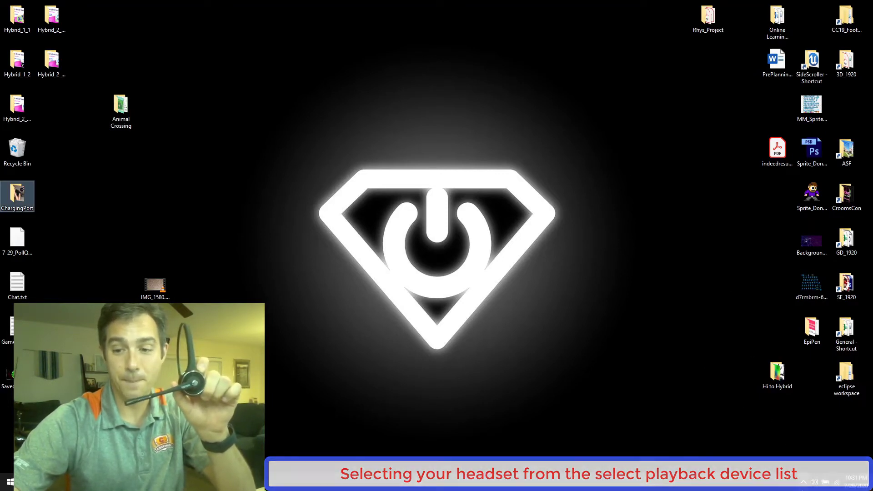
pyautogui.click(804, 483)
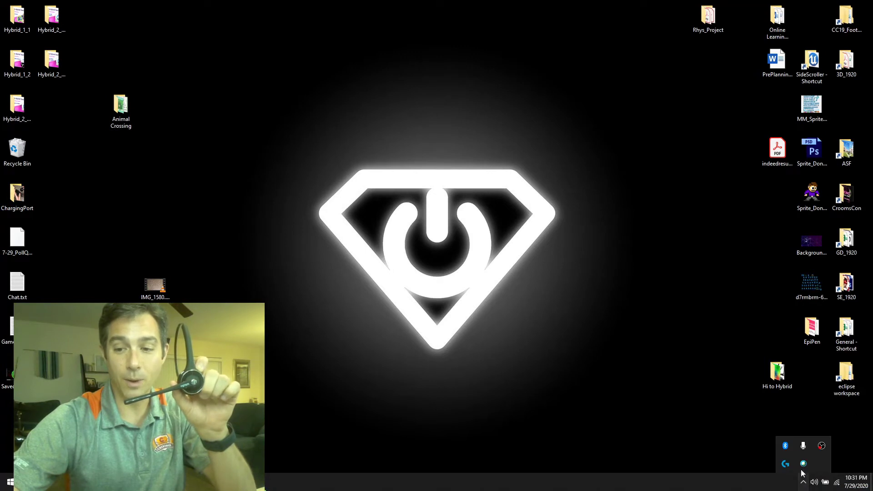
# Step: Start a Webex meeting and set both Speaker and Microphone to the BH-M9A headset
pyautogui.click(804, 465)
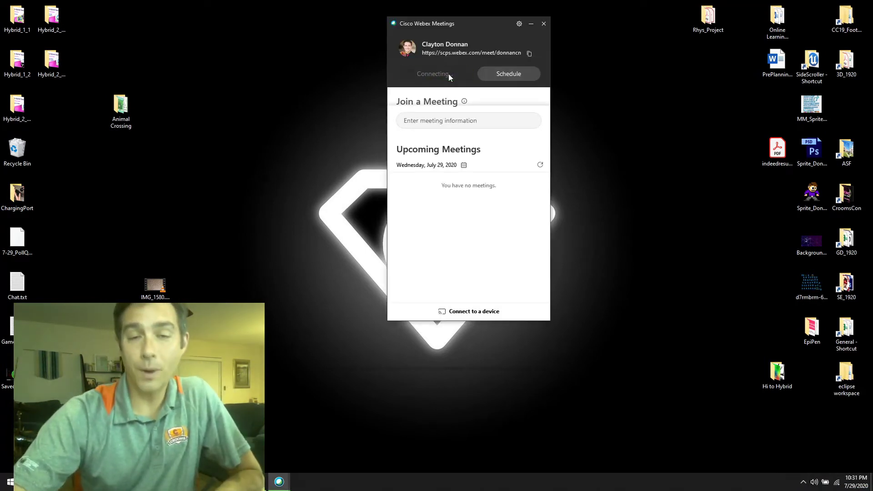
pyautogui.click(448, 74)
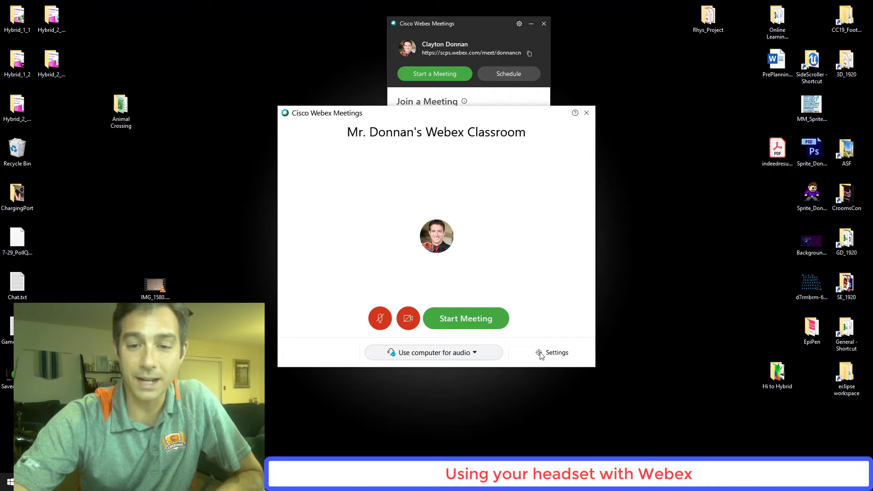
pyautogui.click(542, 358)
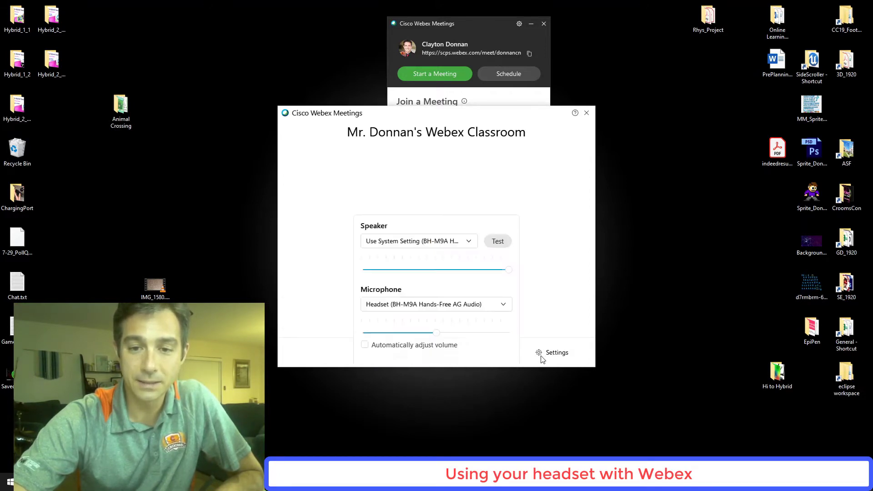
pyautogui.click(467, 241)
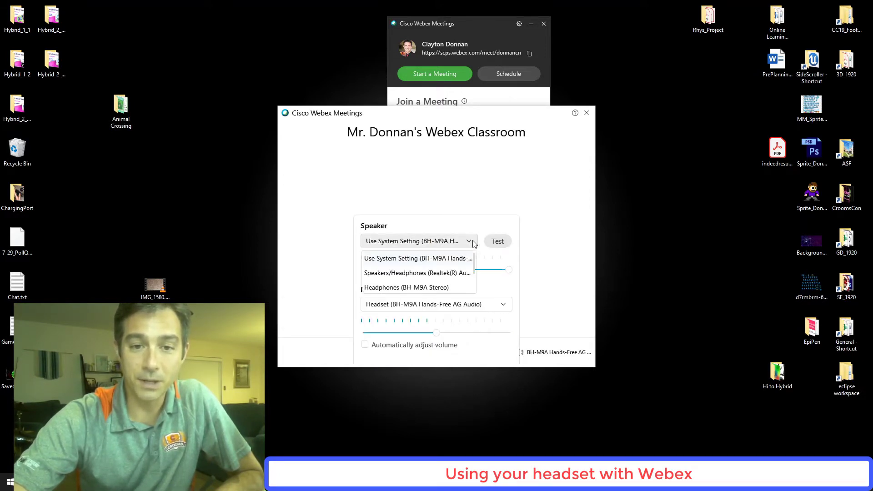
pyautogui.click(440, 260)
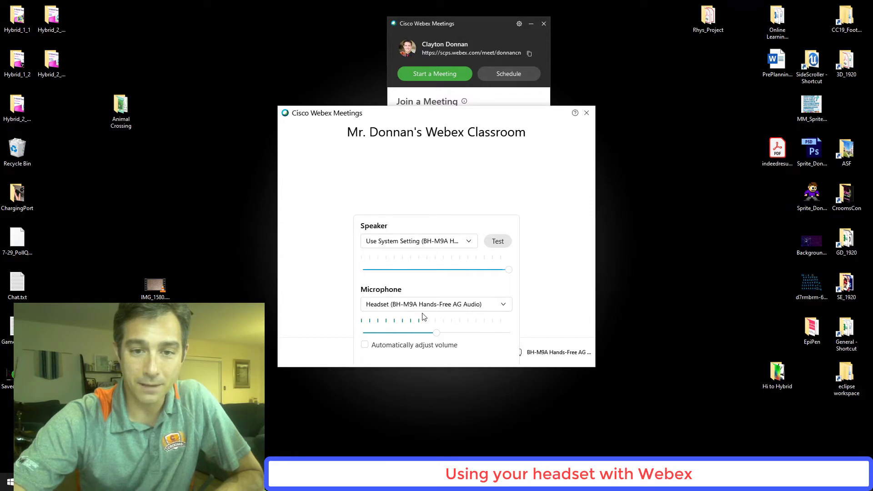
pyautogui.click(376, 310)
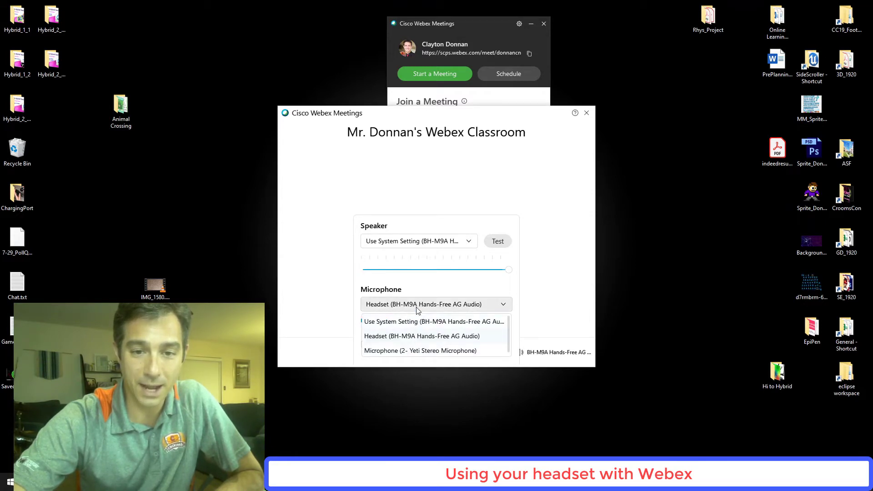
pyautogui.click(500, 305)
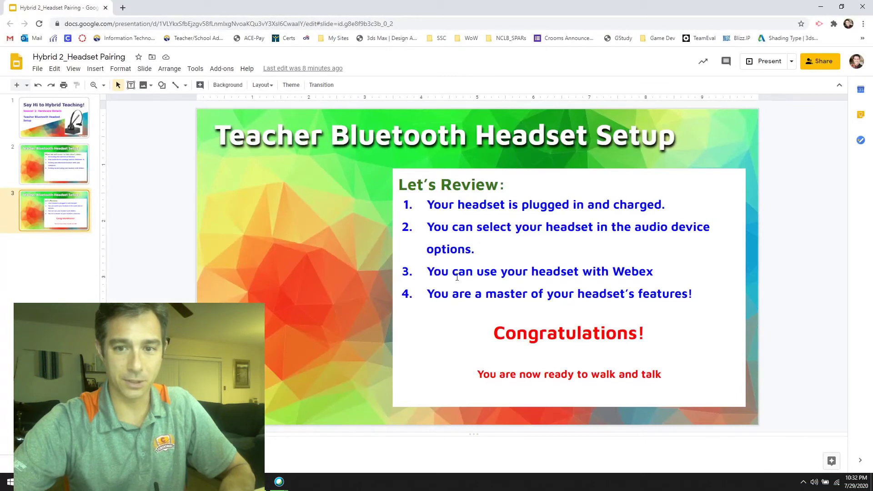
# Step: On the Let's Review slide, highlight item 3 about using the headset with Webex
pyautogui.click(457, 277)
pyautogui.moveTo(436, 271); pyautogui.dragTo(646, 271)
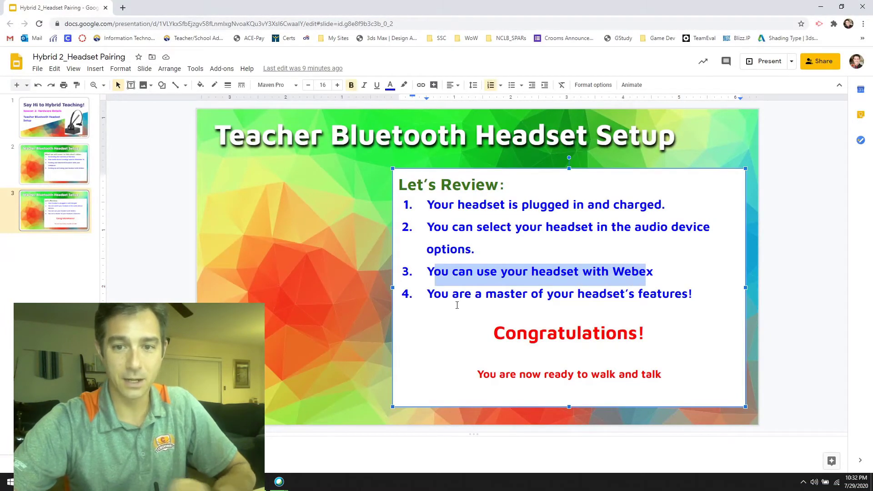
pyautogui.click(432, 300)
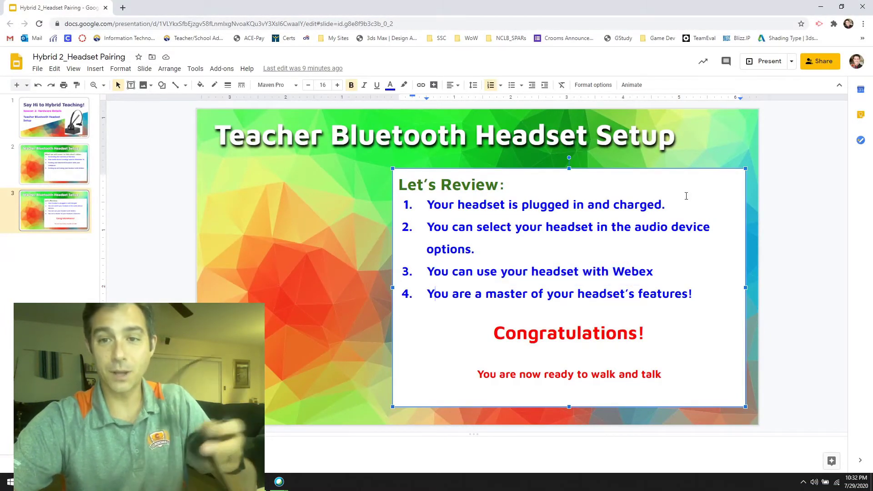